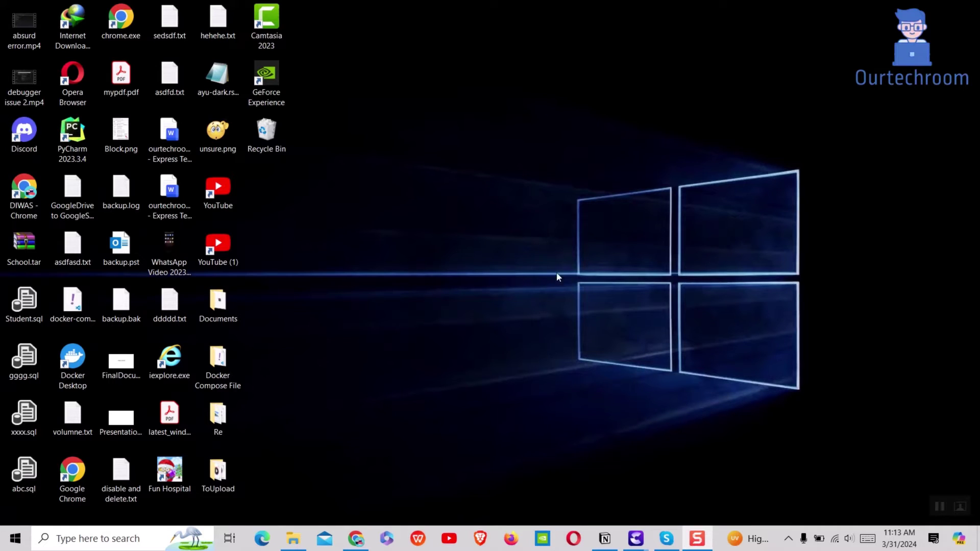
# Load Firefox's about:config advanced preferences page from the address bar.
pyautogui.click(511, 538)
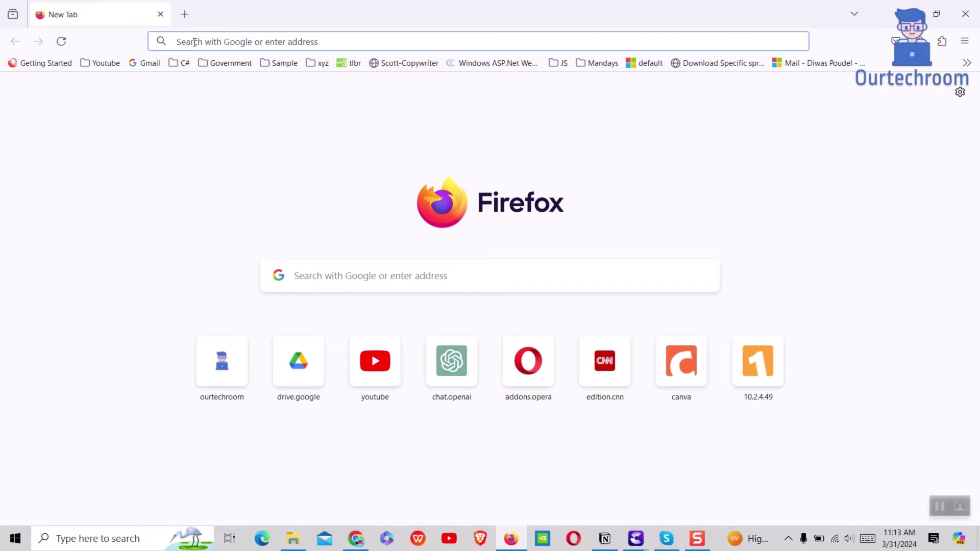
pyautogui.click(195, 42)
pyautogui.write('about')
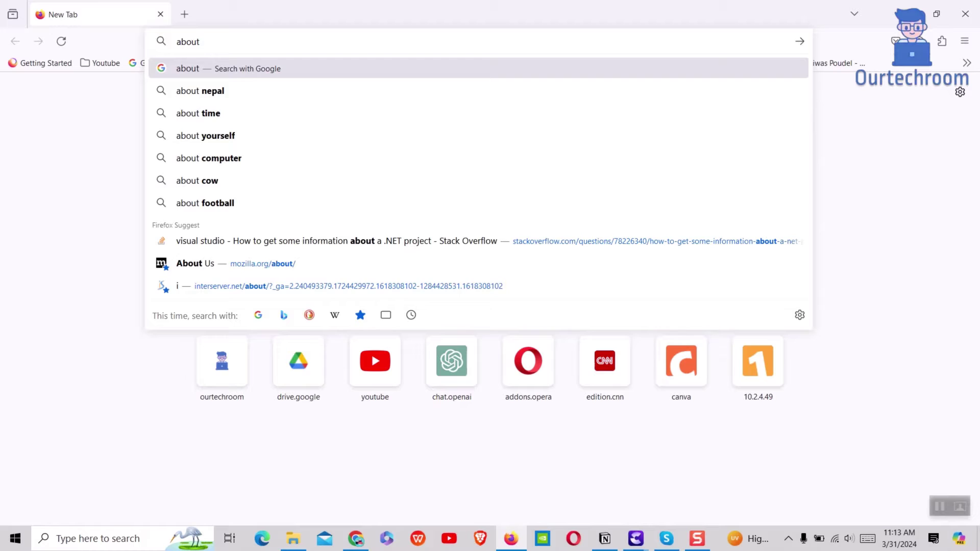
pyautogui.write(':confi')
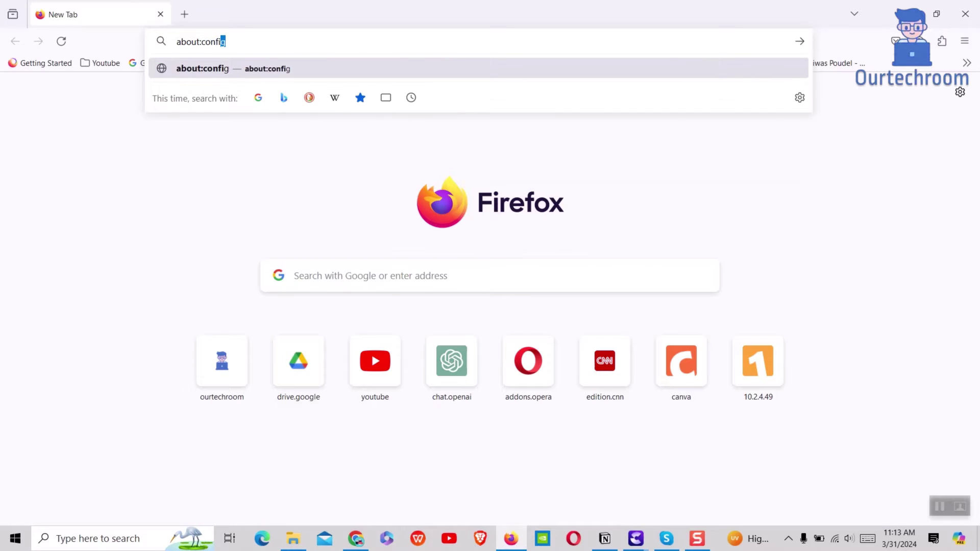
pyautogui.write('g')
pyautogui.press('Return')
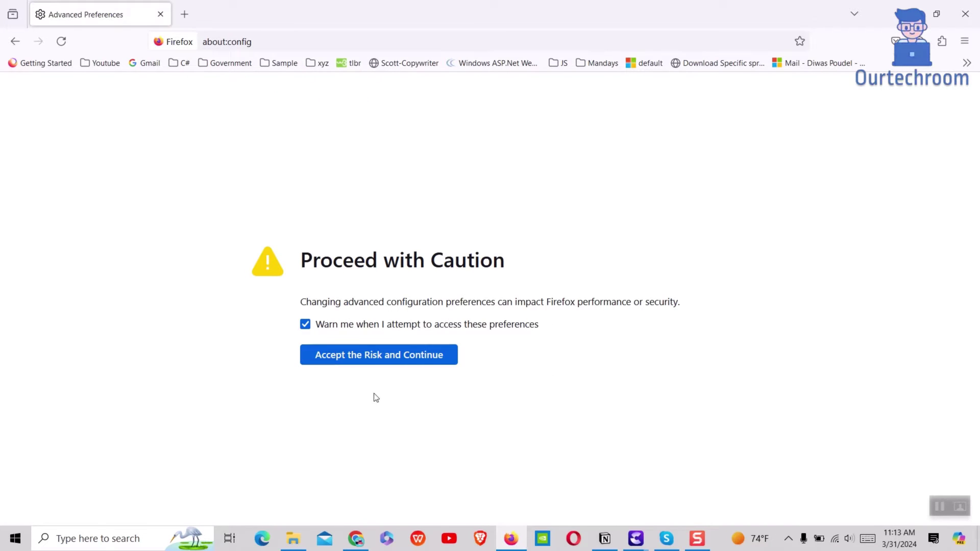
# Accept the caution warning, then create Boolean preference app.update.auto and toggle it to false.
pyautogui.click(384, 358)
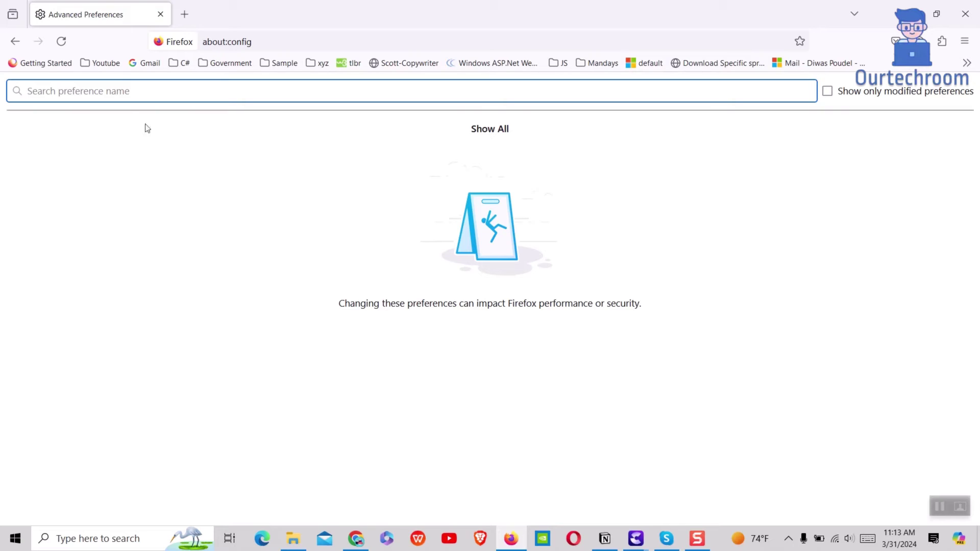
pyautogui.write('a')
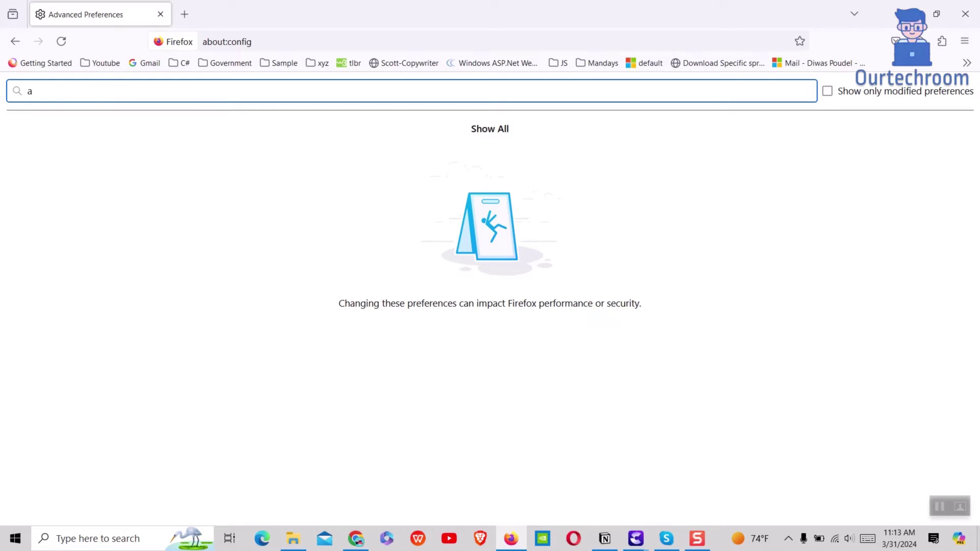
pyautogui.write('pp.update')
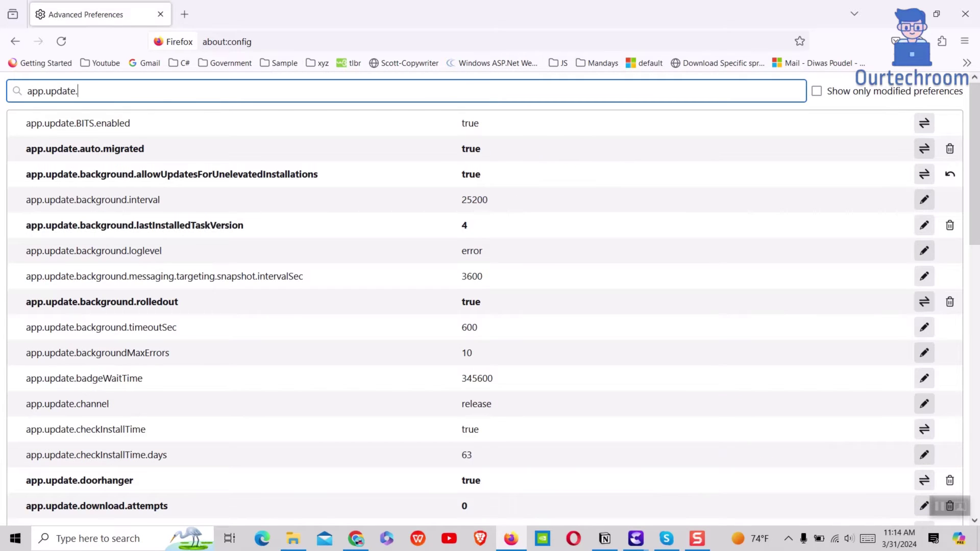
pyautogui.write('.auto')
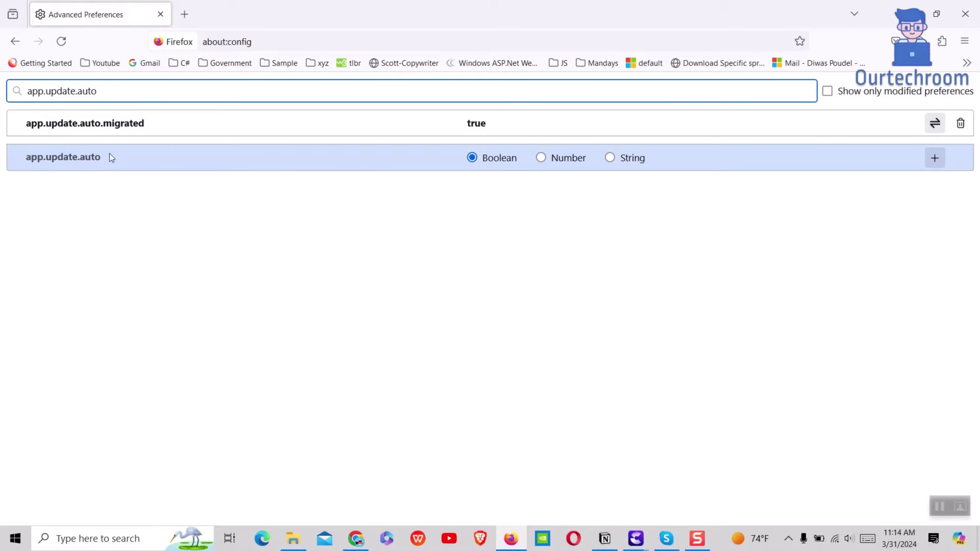
pyautogui.click(934, 157)
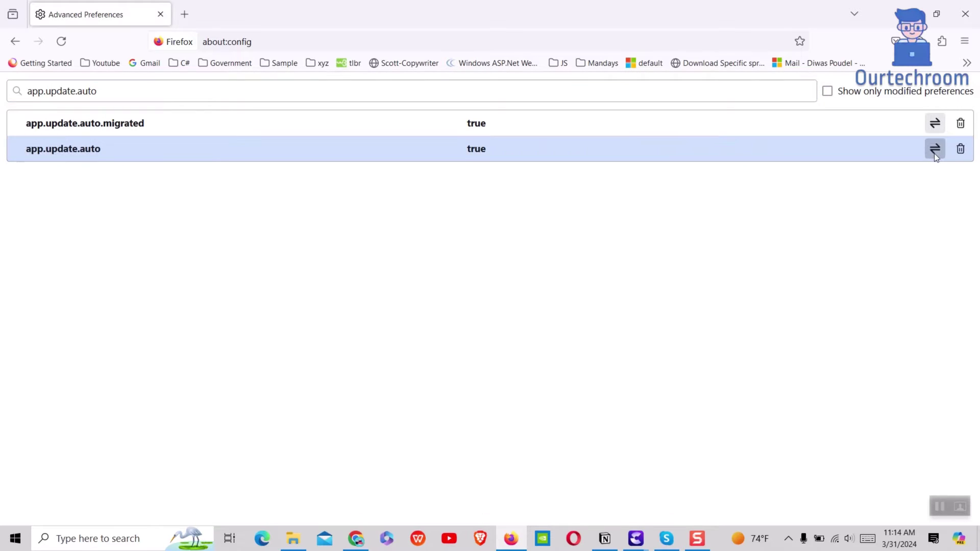
pyautogui.doubleClick(476, 153)
pyautogui.click(130, 96)
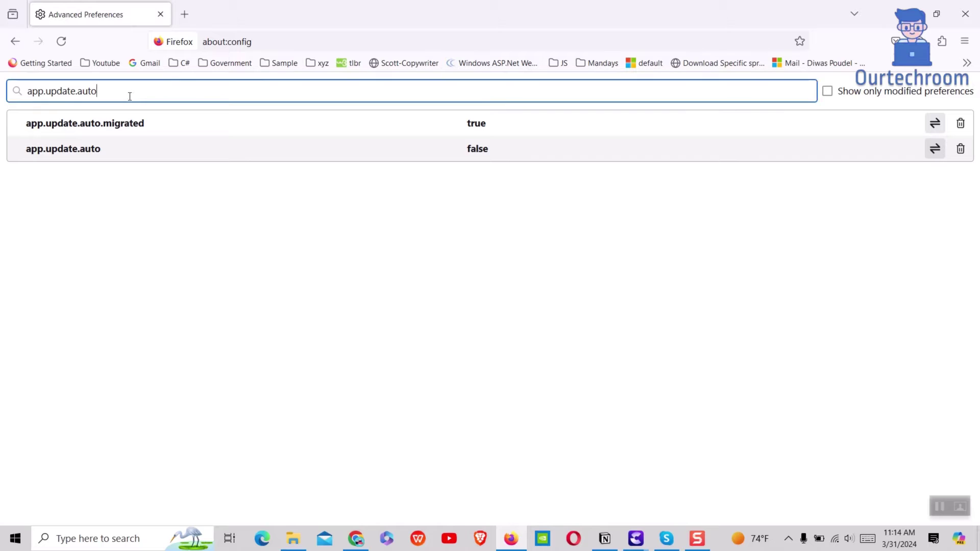
# Create Boolean app.update.checkinstalltime and set both it and app.update.checkInstallTime to false.
pyautogui.press('BackSpace')
pyautogui.press('BackSpace')
pyautogui.press('BackSpace')
pyautogui.press('BackSpace')
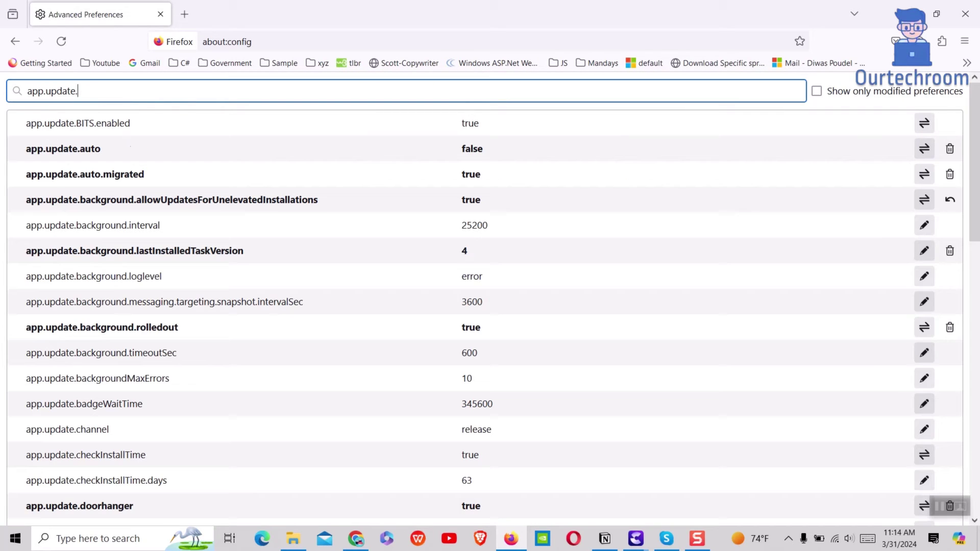
pyautogui.write('check')
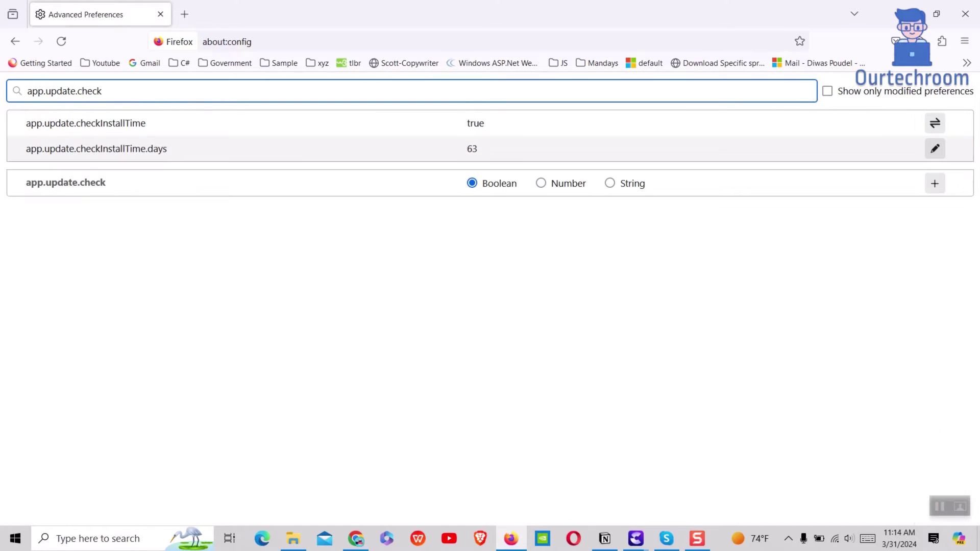
pyautogui.write('installtime')
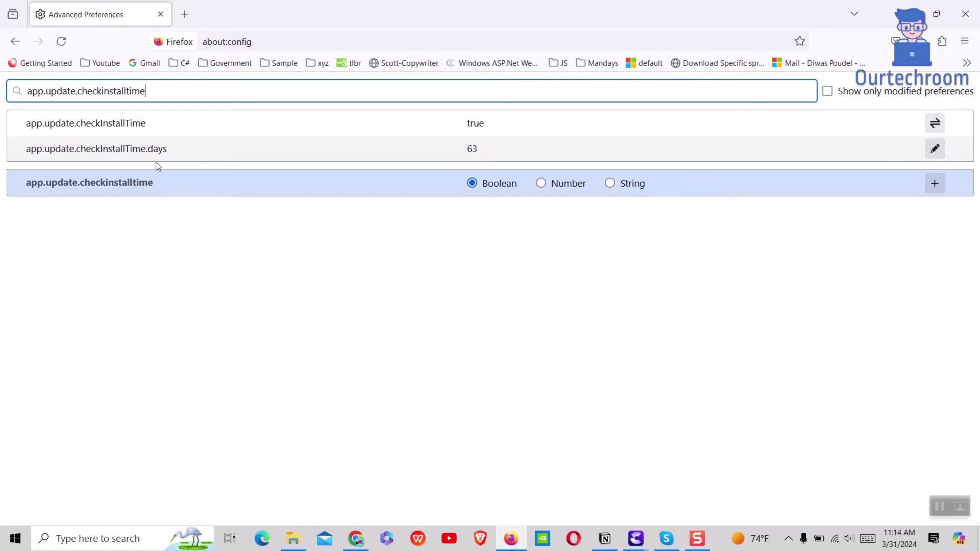
pyautogui.click(934, 184)
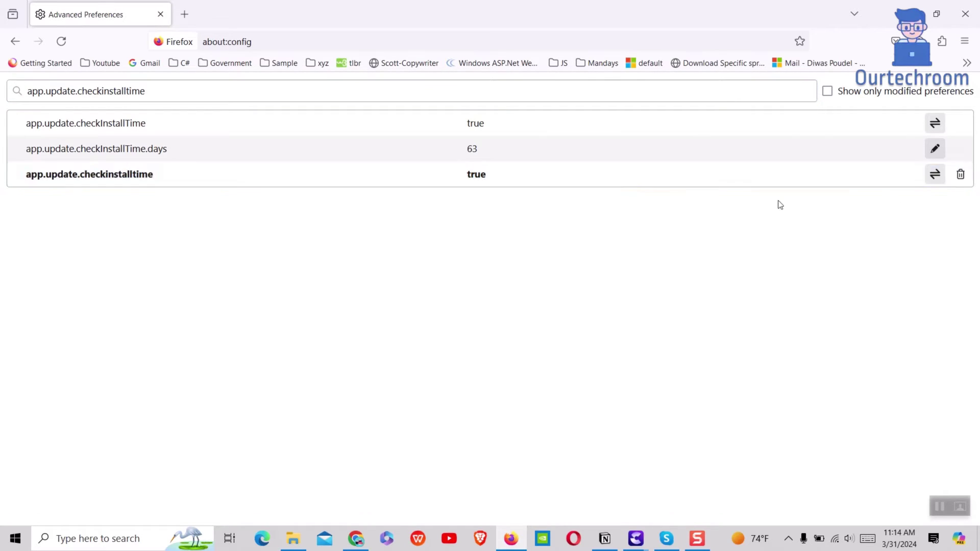
pyautogui.doubleClick(481, 174)
pyautogui.doubleClick(482, 125)
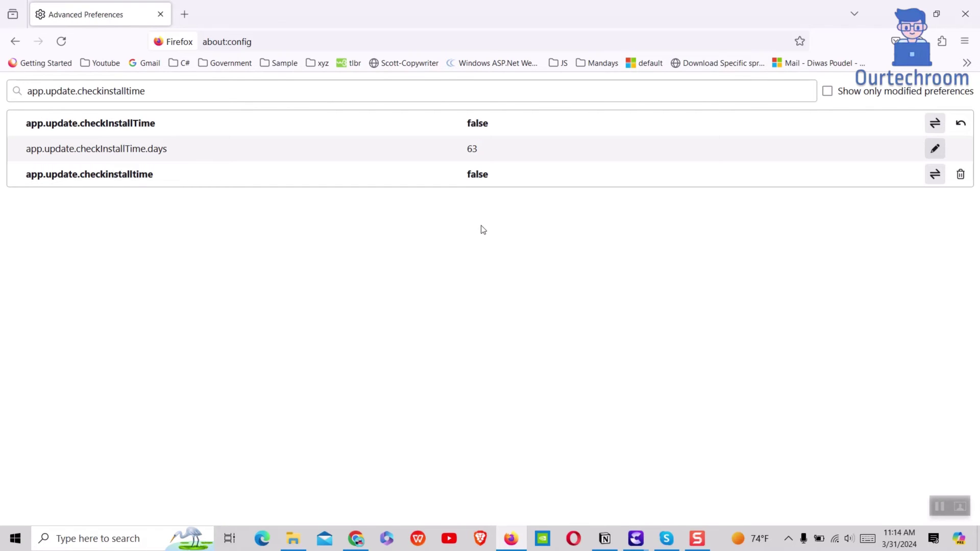
pyautogui.hotkey('ctrl', 's')
pyautogui.click(452, 283)
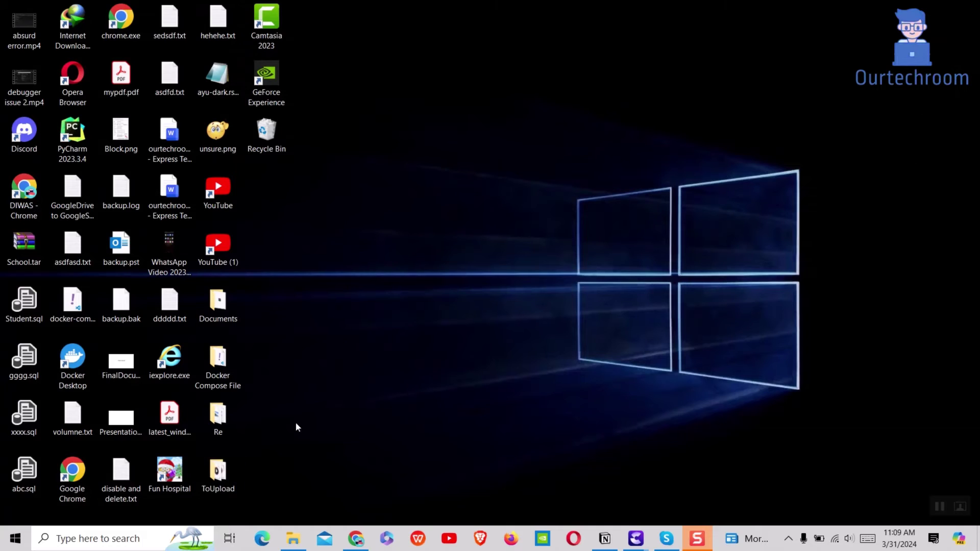
# Launch Registry Editor from the Windows taskbar search.
pyautogui.click(126, 539)
pyautogui.write('re')
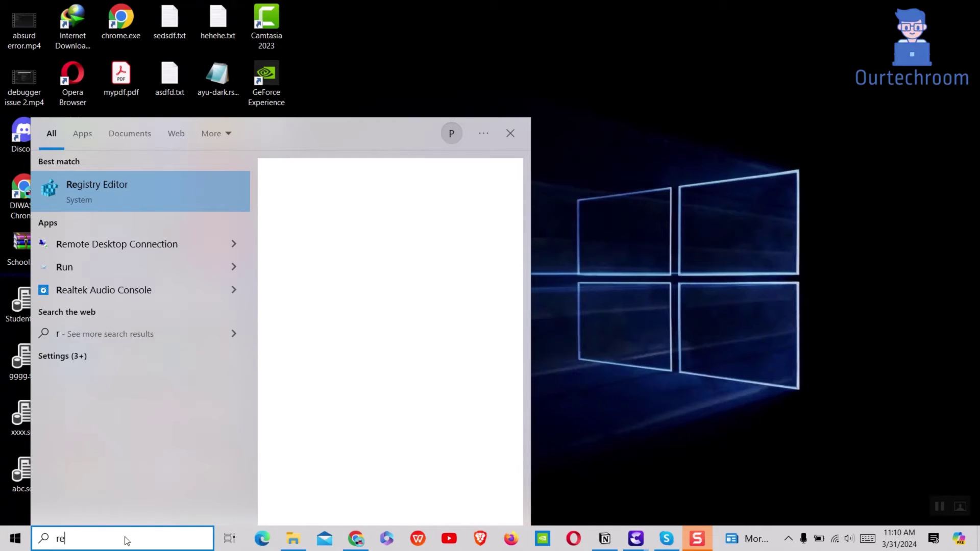
pyautogui.write('gistry ')
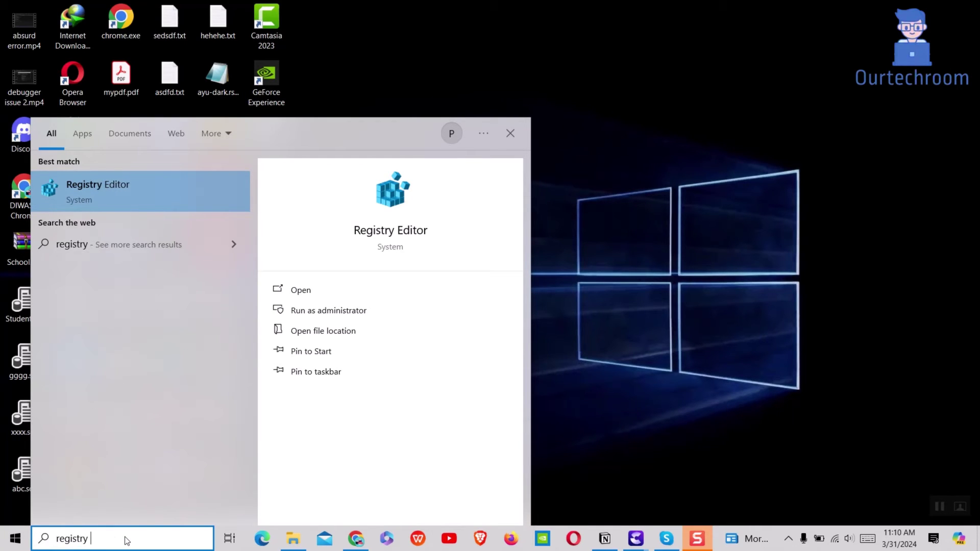
pyautogui.write('editor')
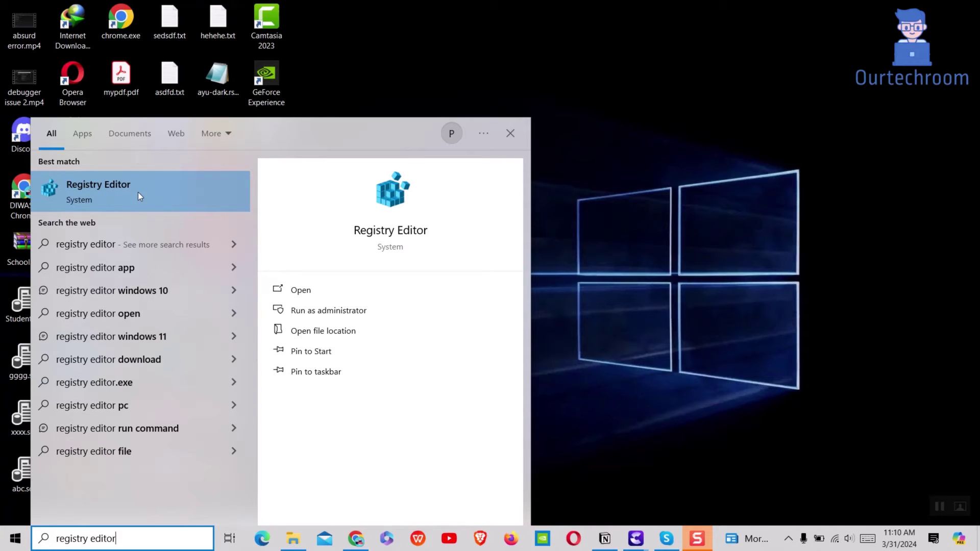
pyautogui.click(143, 196)
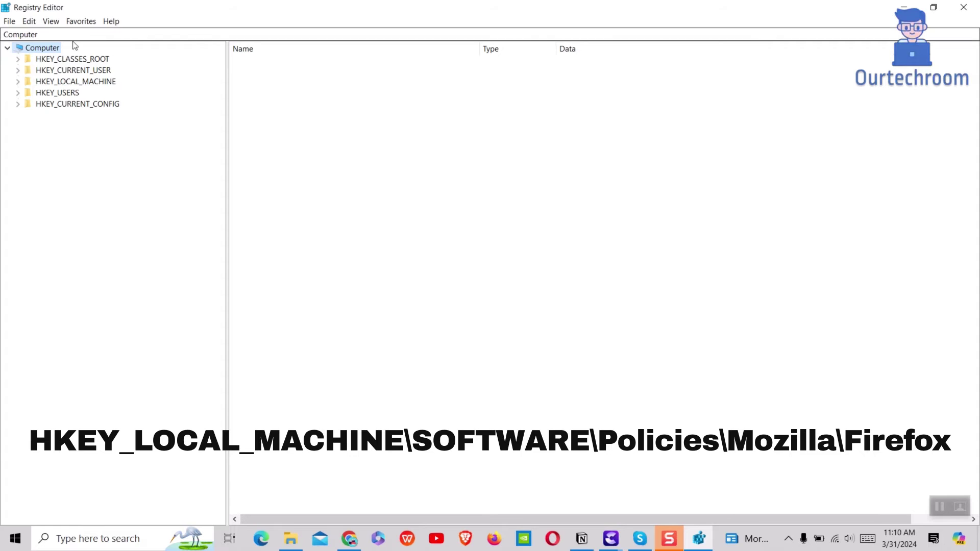
# Navigate the tree to HKEY_LOCAL_MACHINE\SOFTWARE\Policies\Mozilla\Firefox.
pyautogui.click(22, 82)
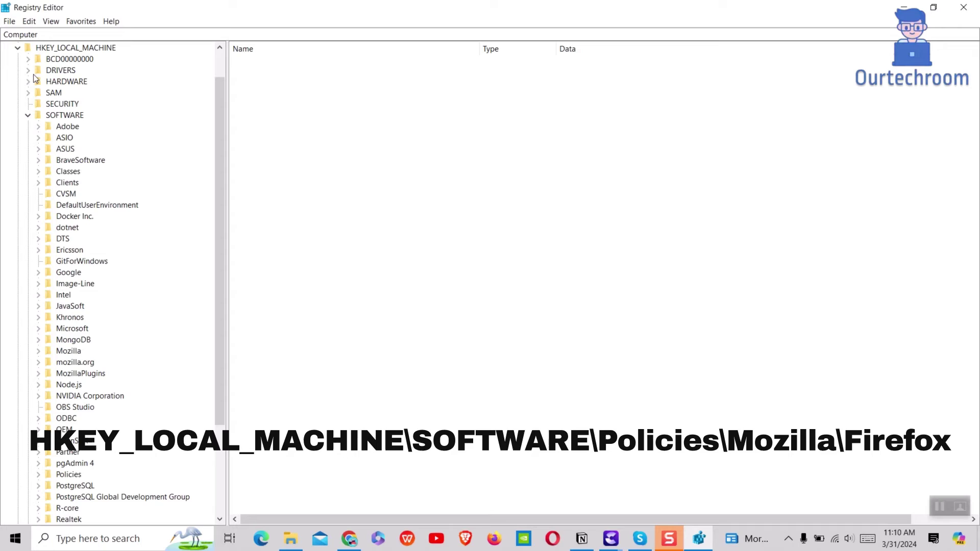
pyautogui.click(46, 49)
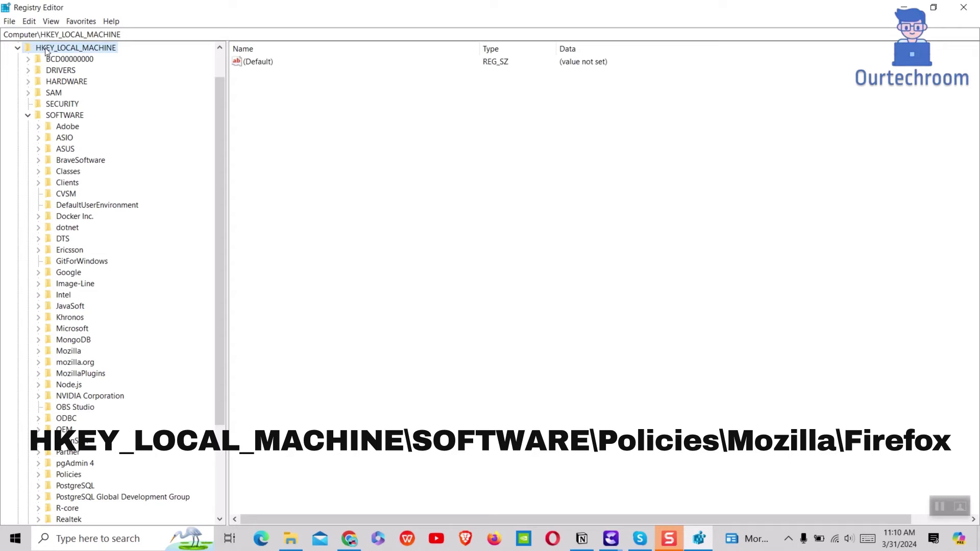
pyautogui.click(49, 117)
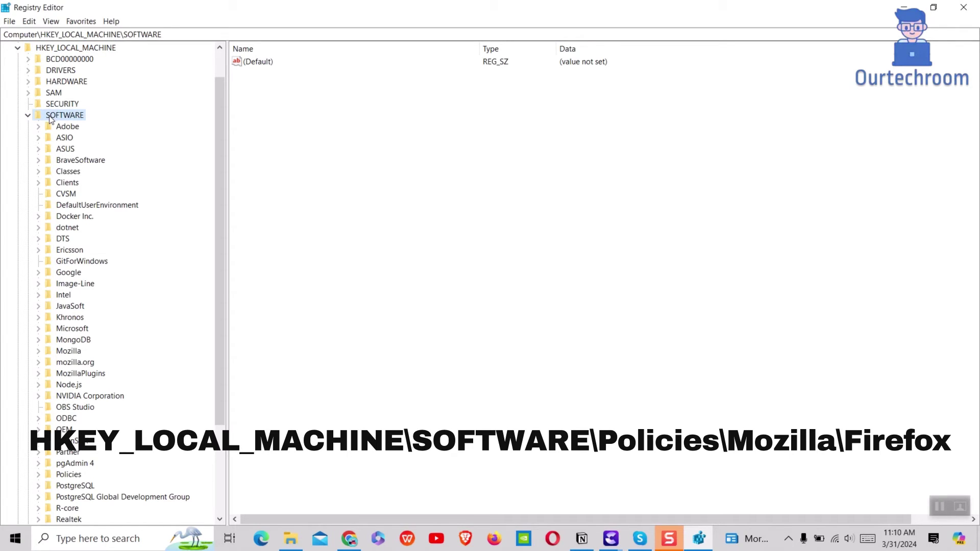
pyautogui.scroll(-4, 55, 335)
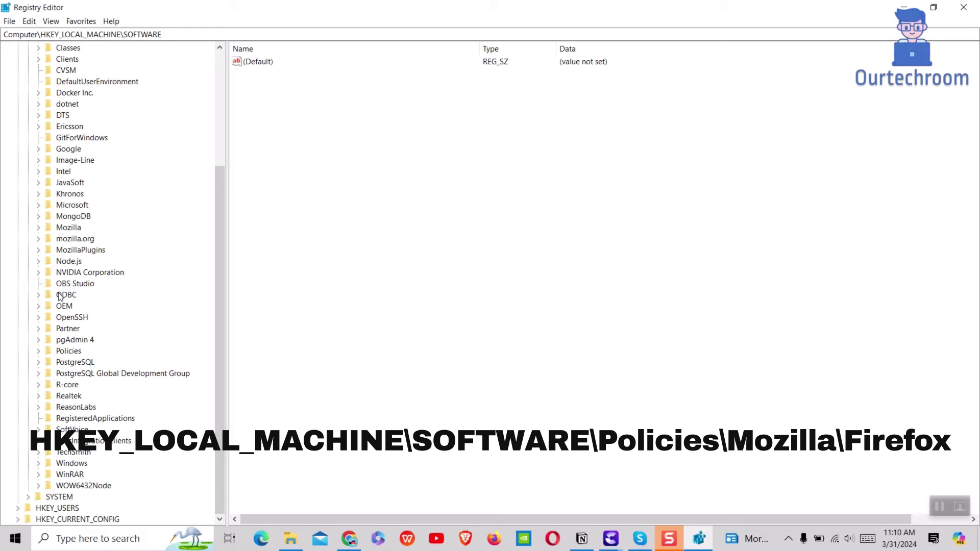
pyautogui.click(38, 350)
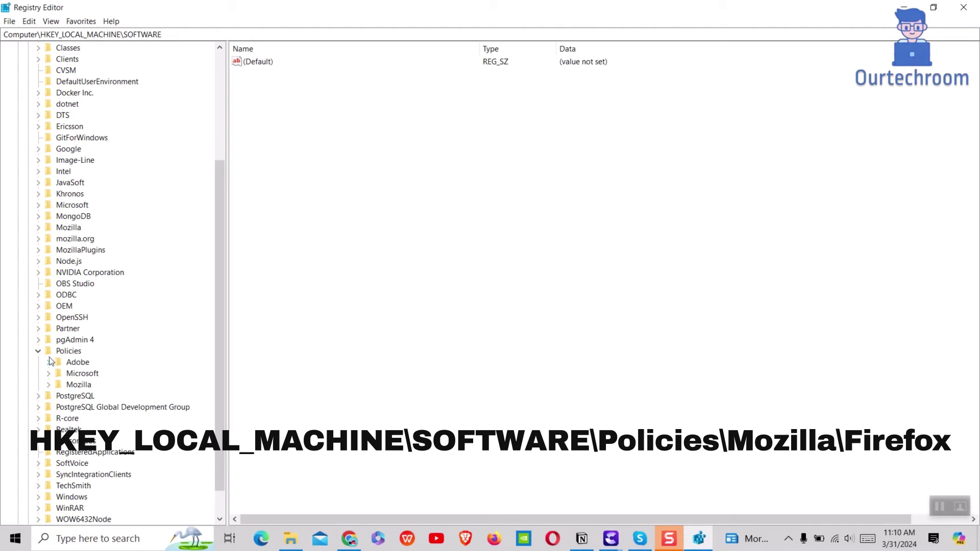
pyautogui.click(64, 385)
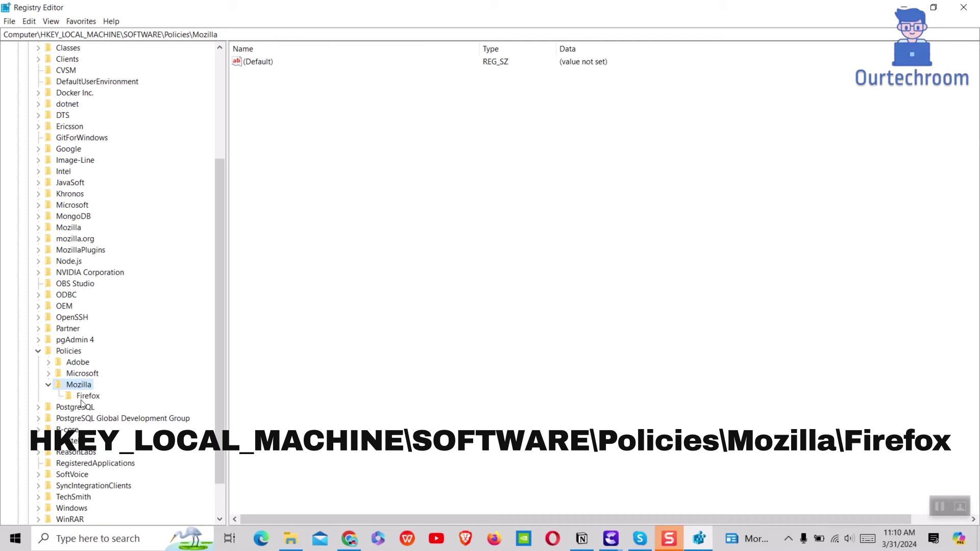
pyautogui.click(81, 397)
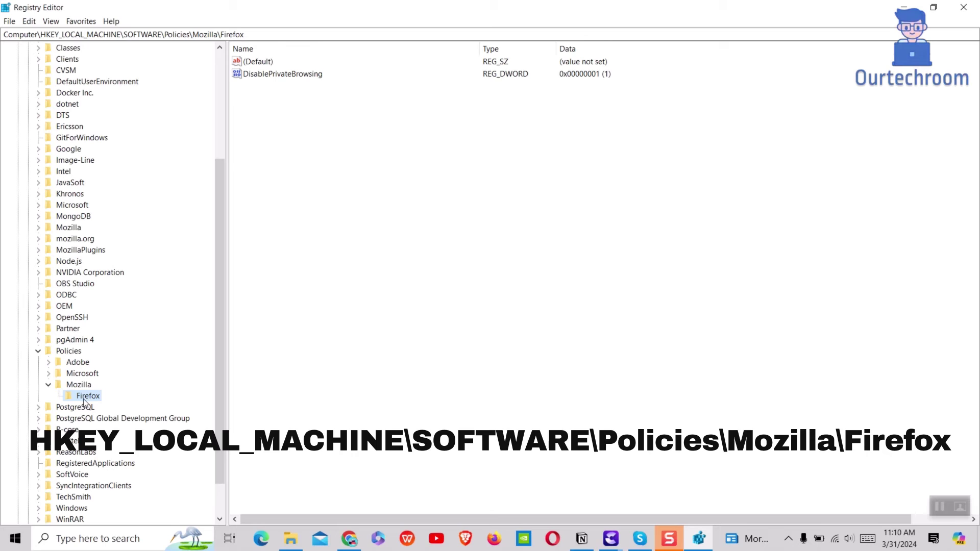
# Add a new DWORD (32-bit) value named DisableAppUpdate to the Firefox policies key.
pyautogui.rightClick(346, 153)
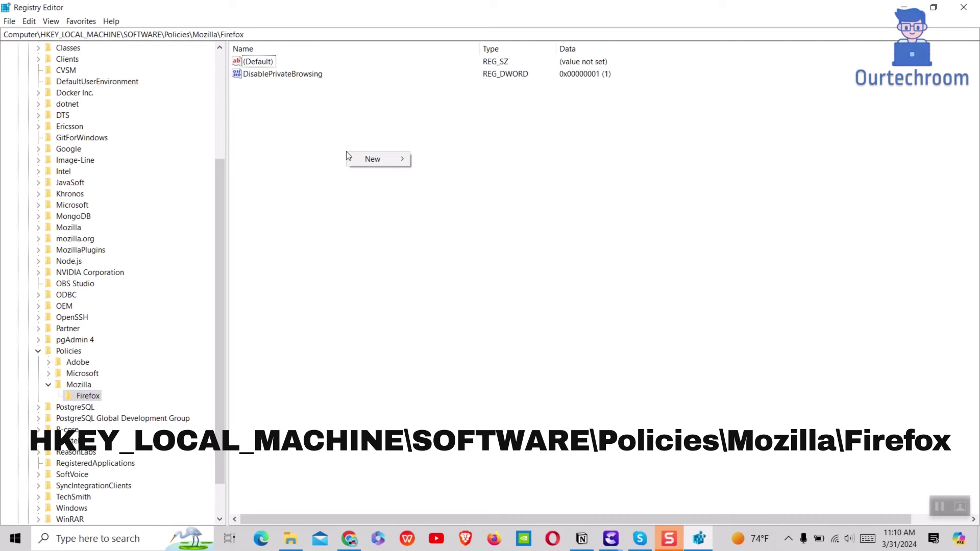
pyautogui.moveTo(375, 159)
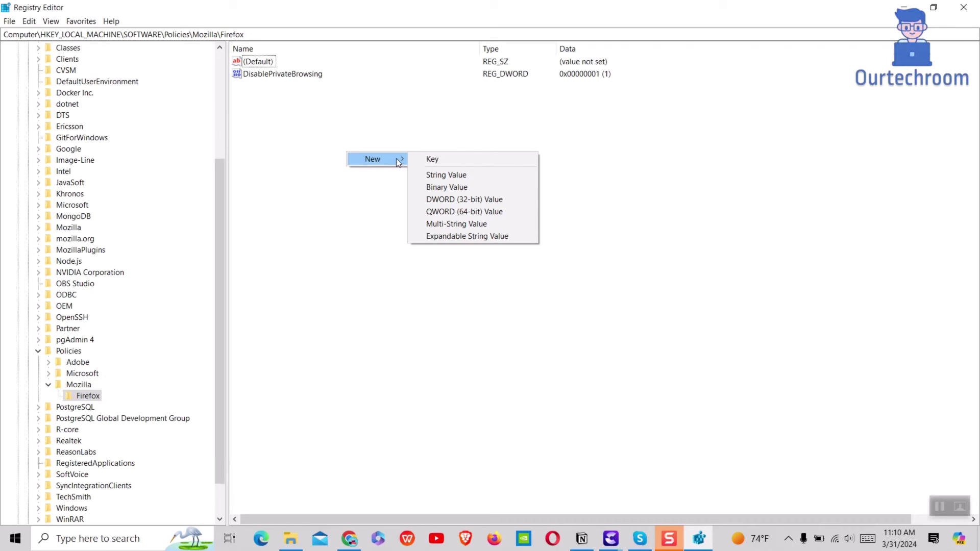
pyautogui.click(461, 200)
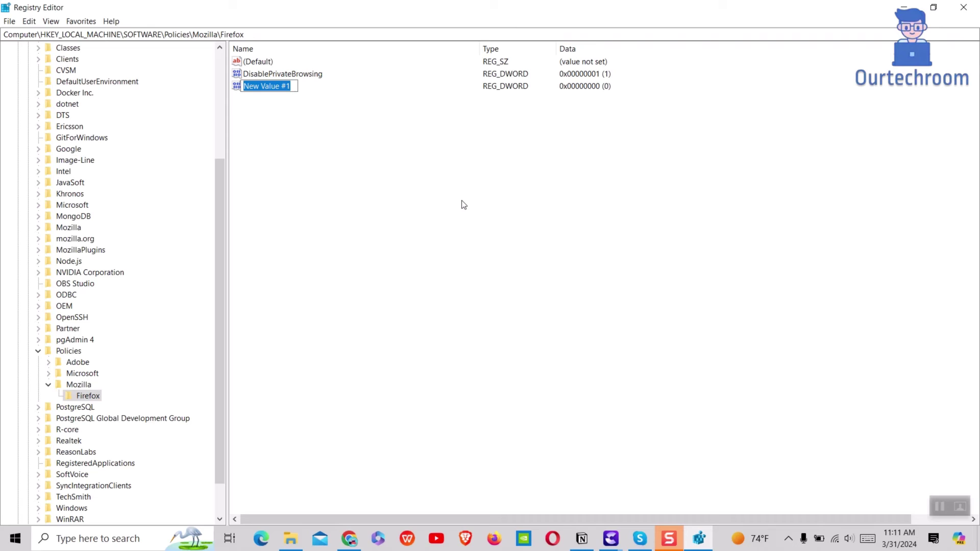
pyautogui.write('D')
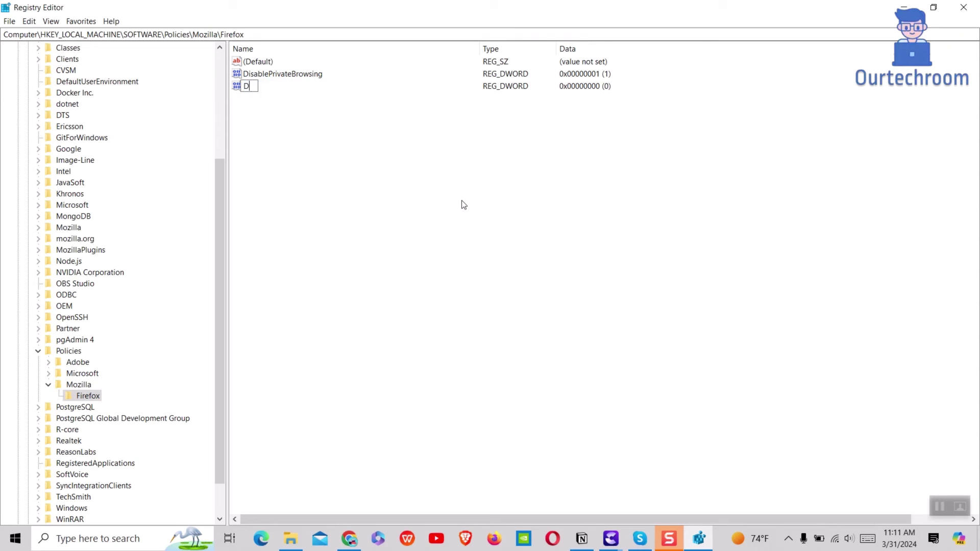
pyautogui.write('isableAppUp')
pyautogui.write('date')
pyautogui.press('Return')
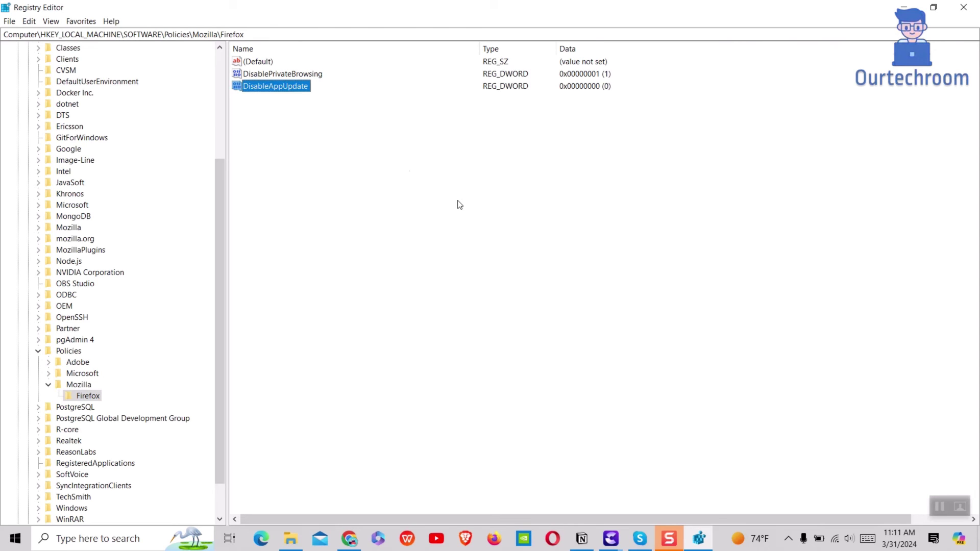
# Set DisableAppUpdate's value data to 1 and close Registry Editor.
pyautogui.doubleClick(285, 88)
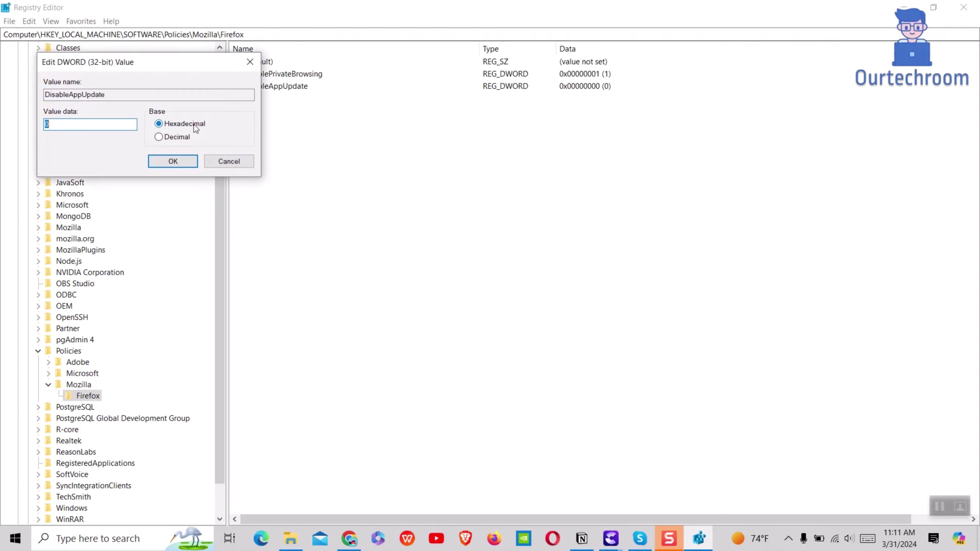
pyautogui.click(162, 160)
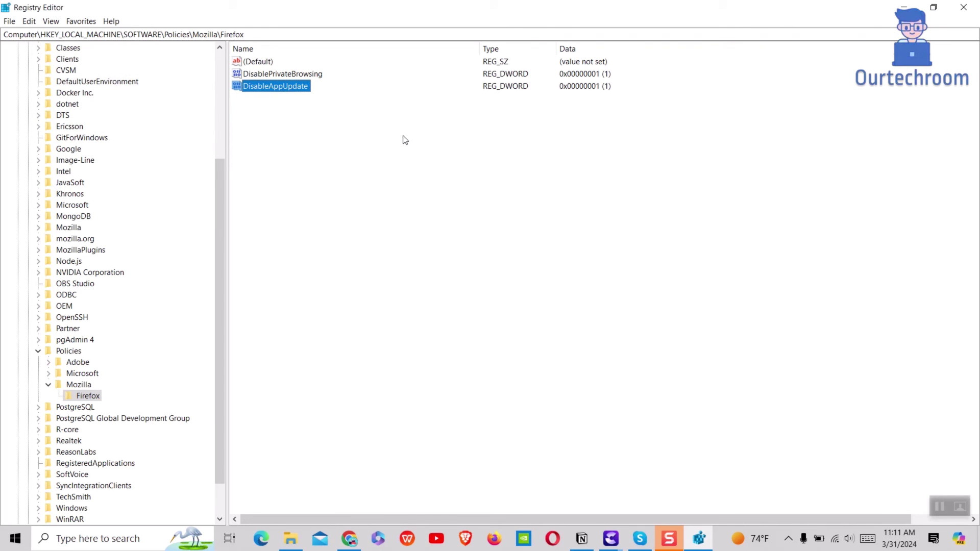
pyautogui.click(974, 11)
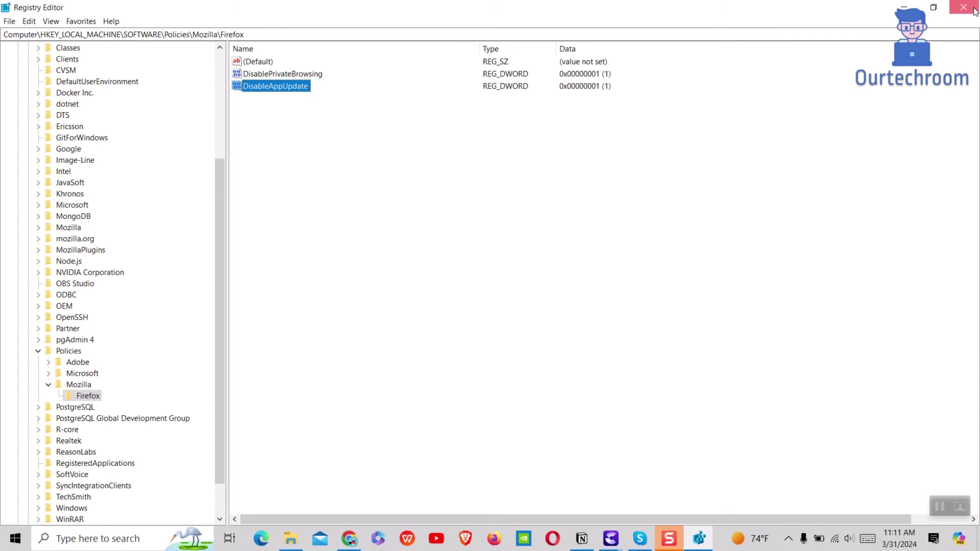